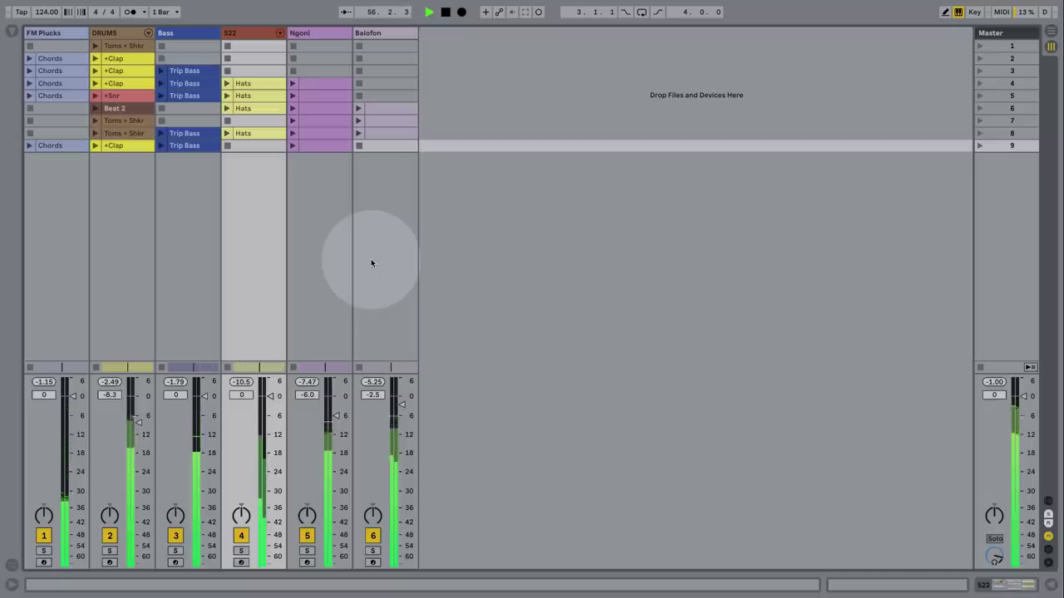
Step: Switch to the arrangement view and select the Toms clip on the DRUMS track
{"action": "key", "text": "Tab"}
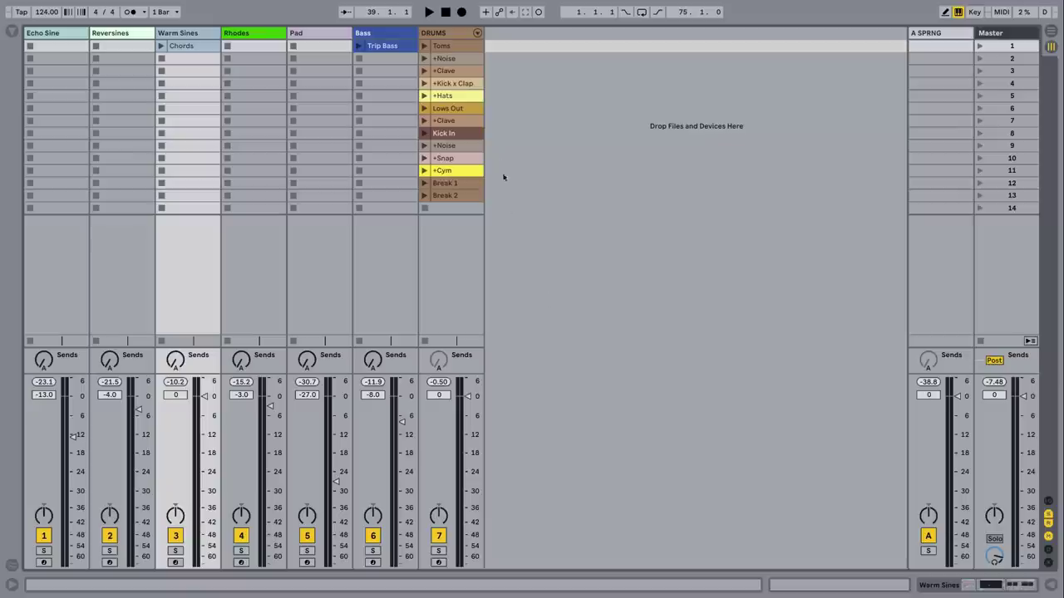
{"action": "left_click", "coordinate": [468, 48]}
Step: Lay the DRUMS clips through Break 2 along the timeline and record an Echo Sine part from bar 33
{"action": "left_click", "coordinate": [468, 197], "text": "shift"}
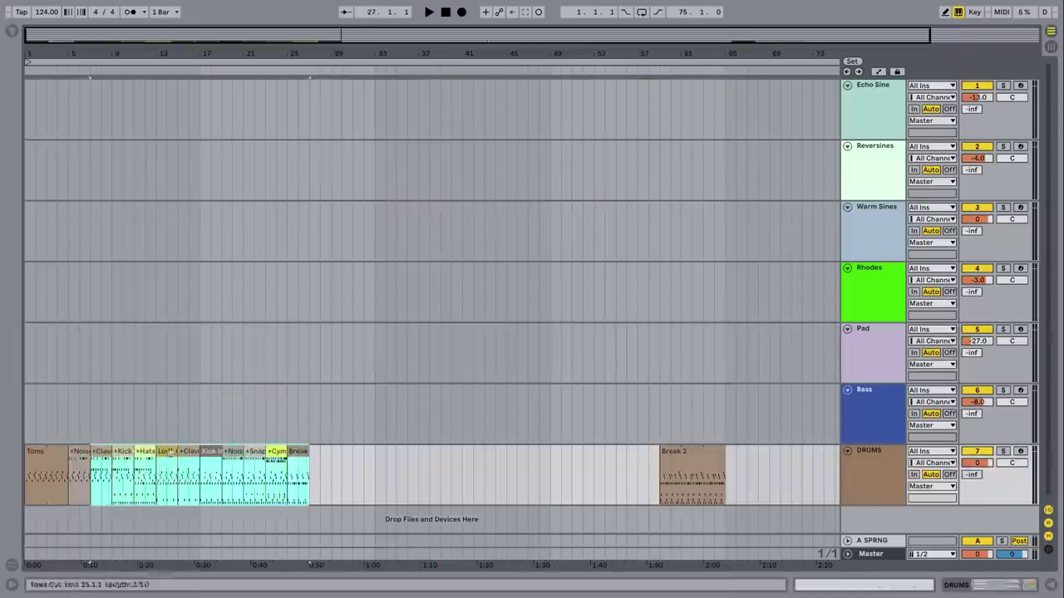
{"action": "left_click_drag", "start_coordinate": [169, 453], "coordinate": [735, 448]}
{"action": "left_click", "coordinate": [613, 126]}
{"action": "left_click", "coordinate": [462, 12]}
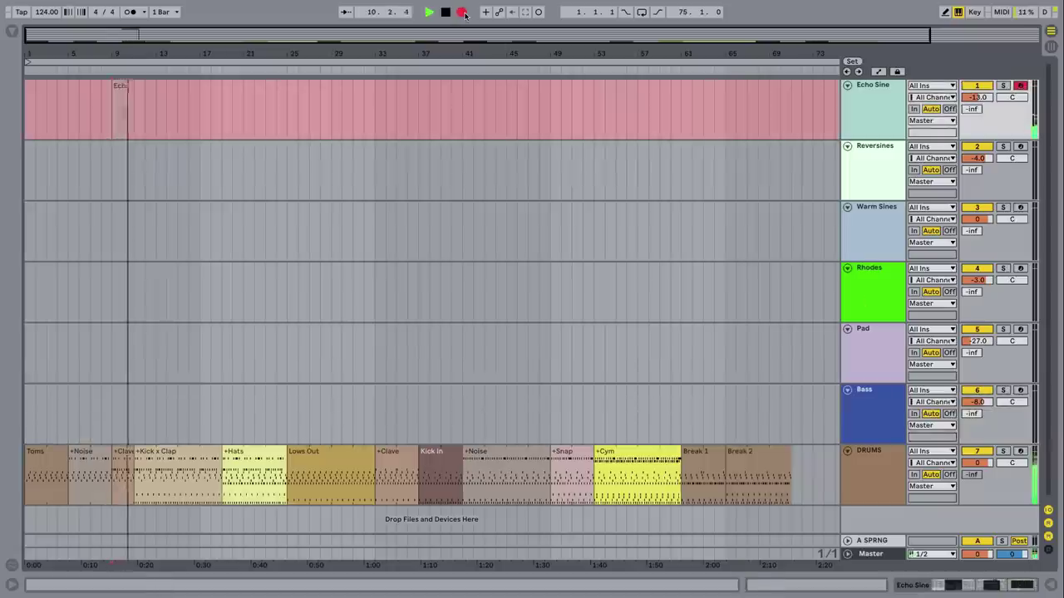
{"action": "left_click", "coordinate": [376, 110]}
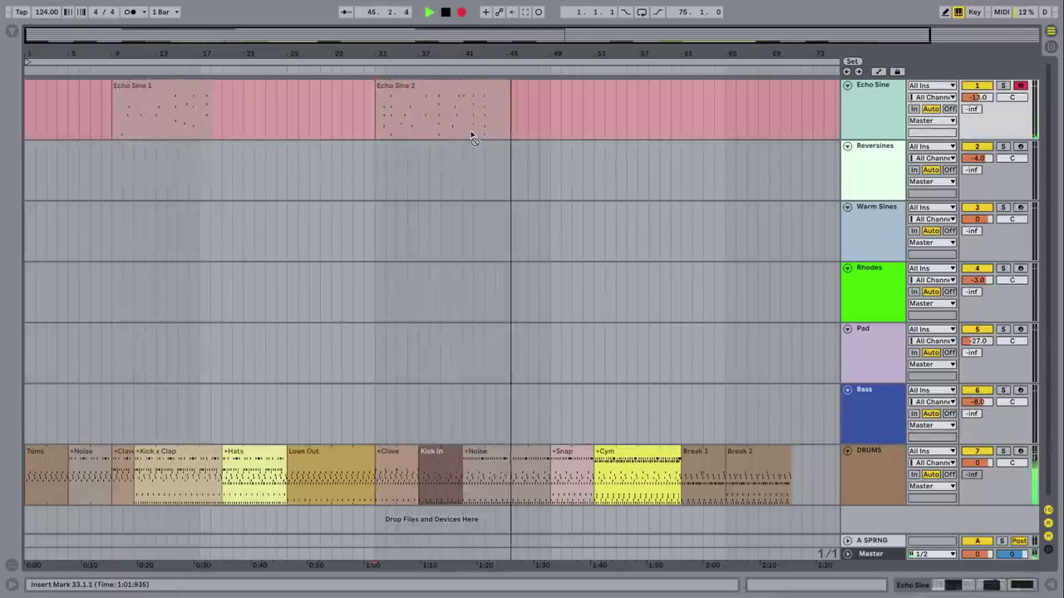
{"action": "key", "text": "space"}
Step: Record a Bass part and place three copies of the Bass 3 clip at bar 37
{"action": "left_click", "coordinate": [102, 427]}
{"action": "key", "text": "F9"}
{"action": "key", "text": "space"}
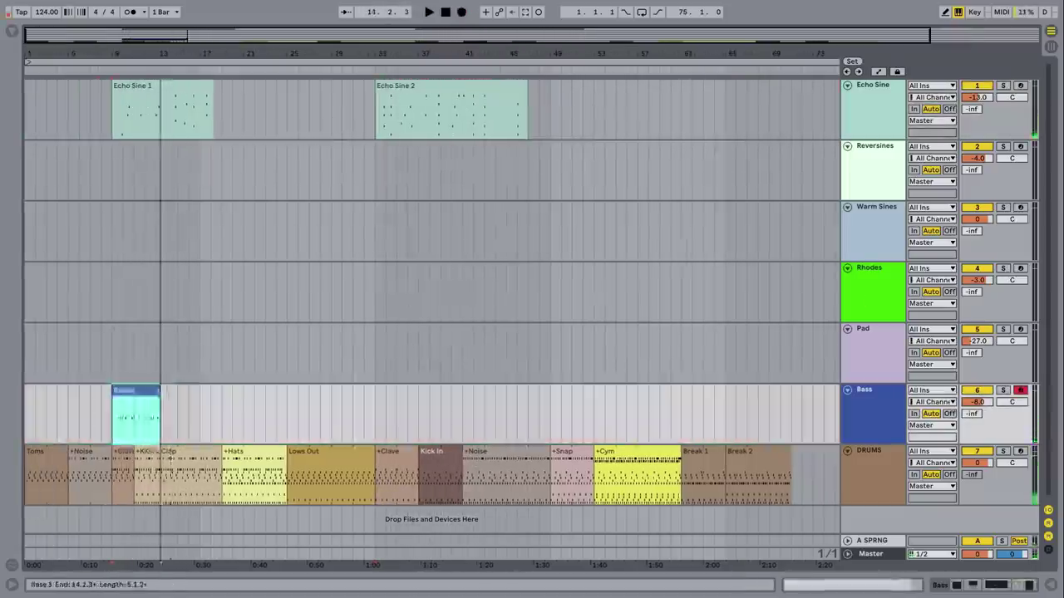
{"action": "key", "text": "ctrl+d"}
{"action": "key", "text": "ctrl+d"}
{"action": "key", "text": "ctrl+d"}
{"action": "key", "text": "ctrl+d"}
{"action": "key", "text": "ctrl+d"}
{"action": "left_click_drag", "start_coordinate": [354, 408], "coordinate": [438, 408]}
Step: Record a Rhodes part from bar 17 and copy the Rhodes 3 clip to bar 37
{"action": "left_click", "coordinate": [199, 301]}
{"action": "key", "text": "F9"}
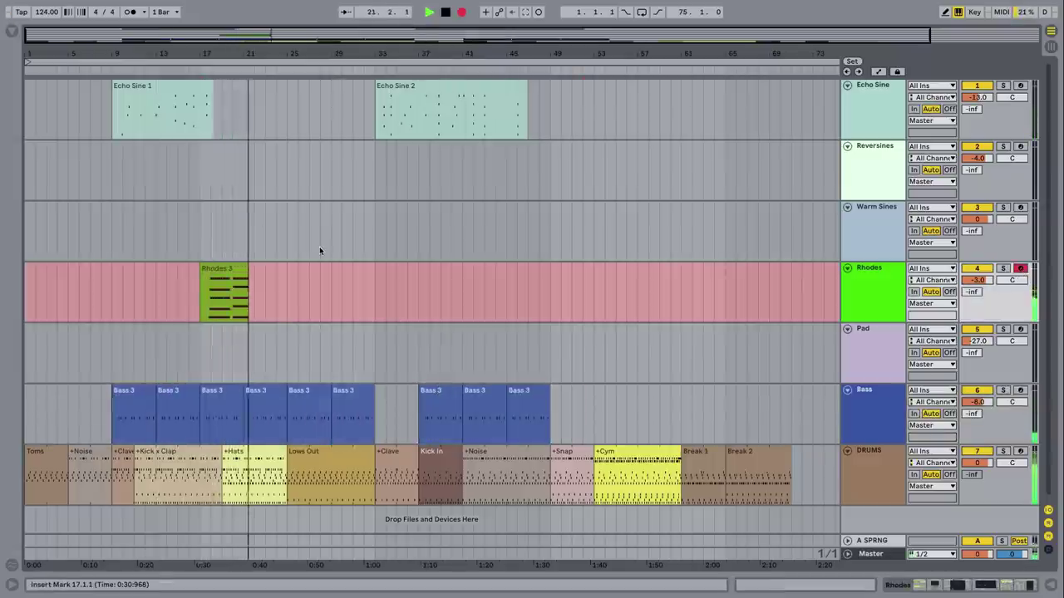
{"action": "key", "text": "space"}
{"action": "left_click_drag", "start_coordinate": [278, 269], "coordinate": [497, 272]}
Step: Record a Pad part from bar 13 and a Warm Sines part from bar 33, extended to bar 49
{"action": "left_click", "coordinate": [152, 357]}
{"action": "key", "text": "F9"}
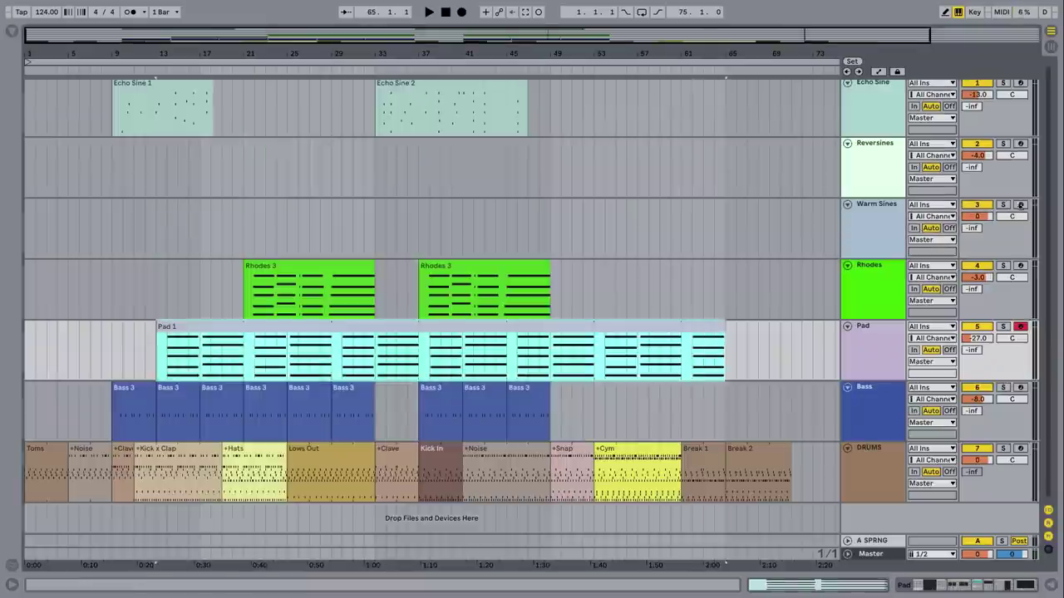
{"action": "left_click", "coordinate": [377, 231]}
{"action": "key", "text": "F9"}
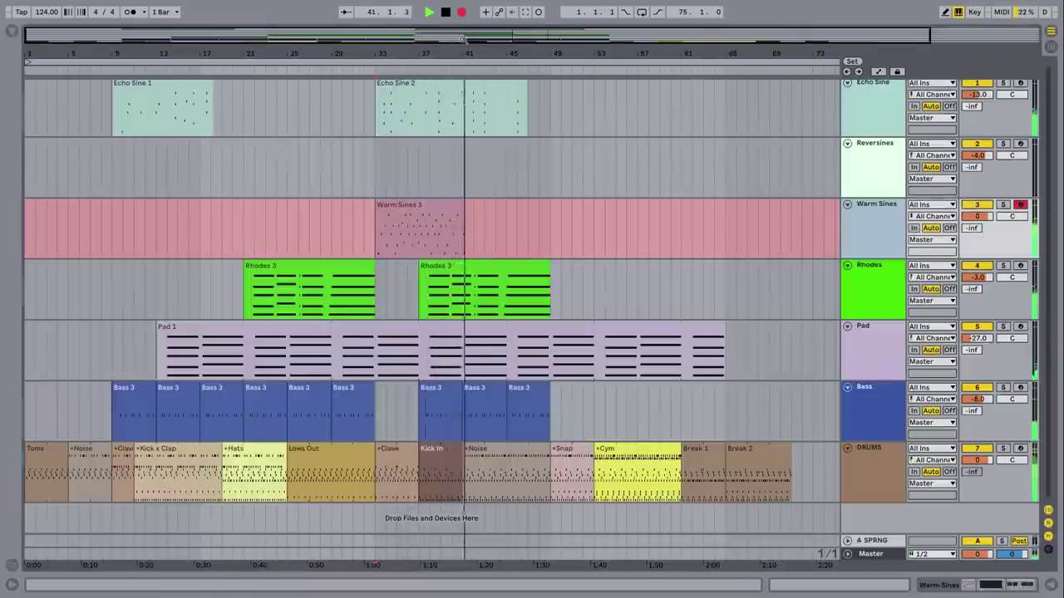
{"action": "key", "text": "space"}
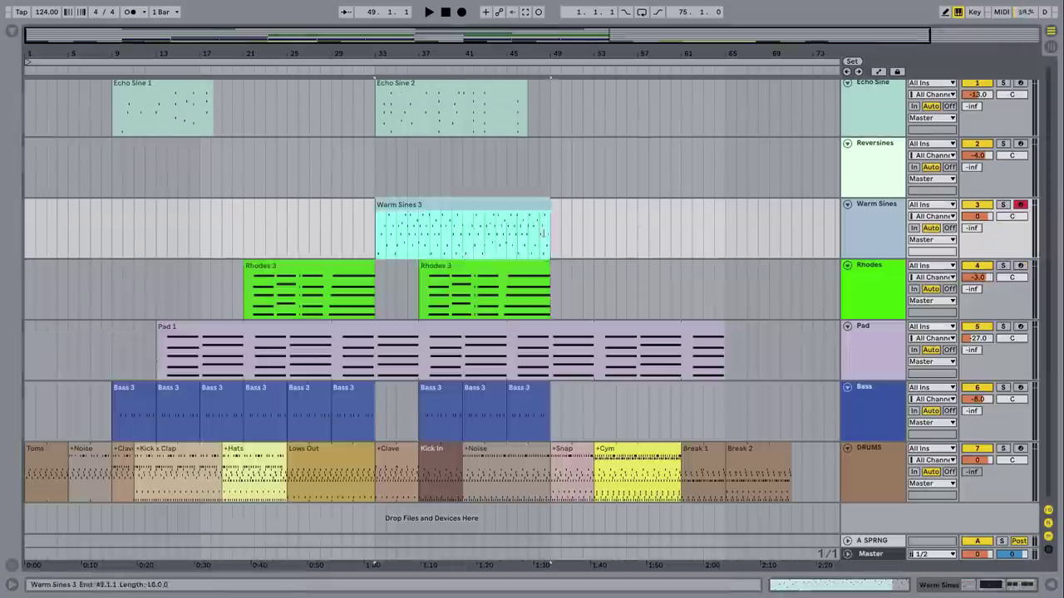
{"action": "key", "text": "Down"}
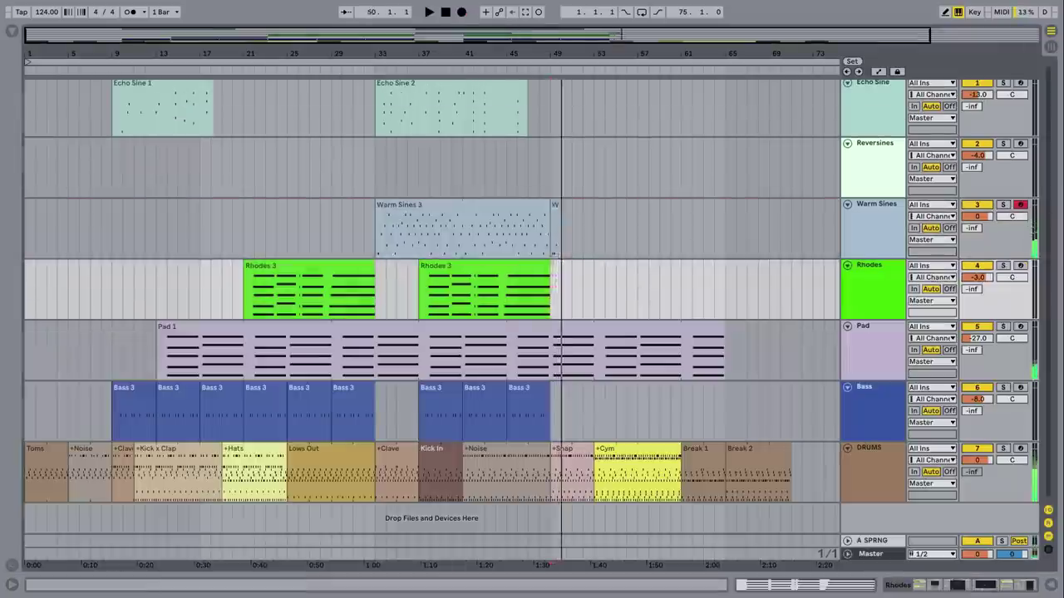
Step: Record another Rhodes part, then Reversines parts including one starting at bar 33
{"action": "key", "text": "F9"}
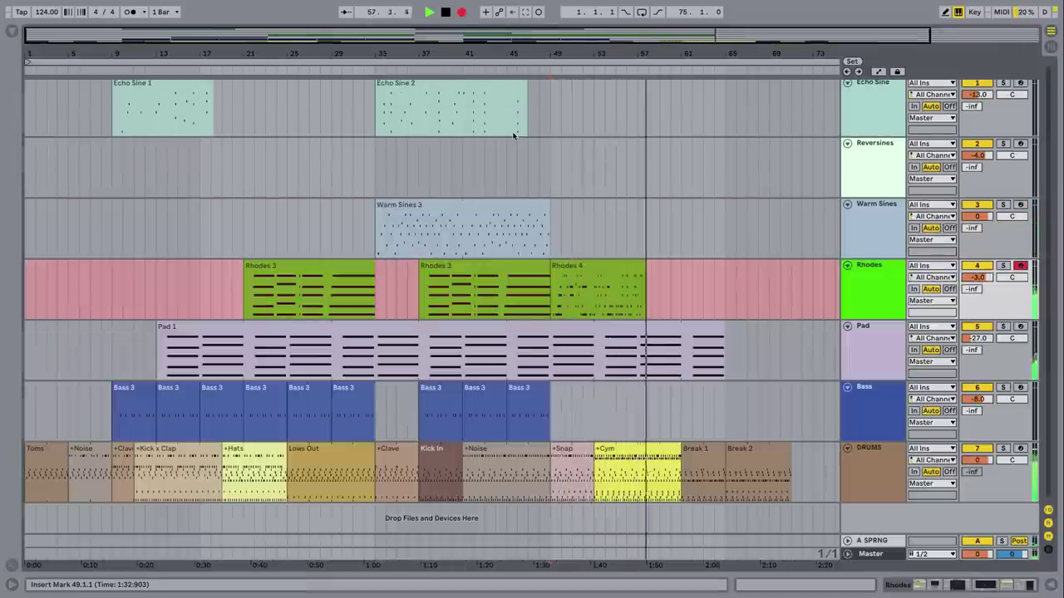
{"action": "key", "text": "space"}
{"action": "left_click", "coordinate": [200, 166]}
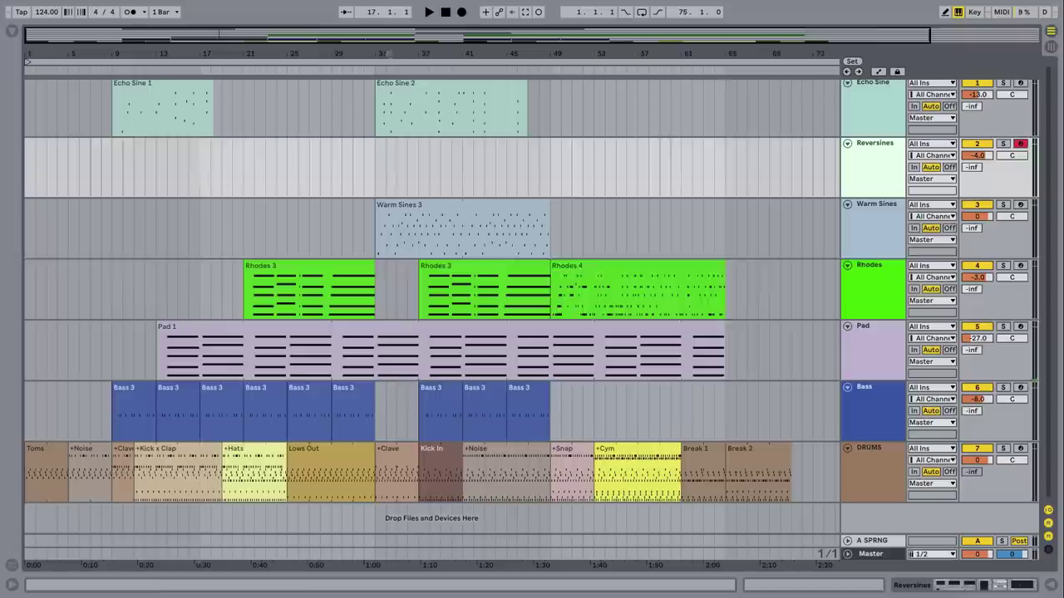
{"action": "left_click", "coordinate": [462, 11]}
{"action": "left_click", "coordinate": [377, 166]}
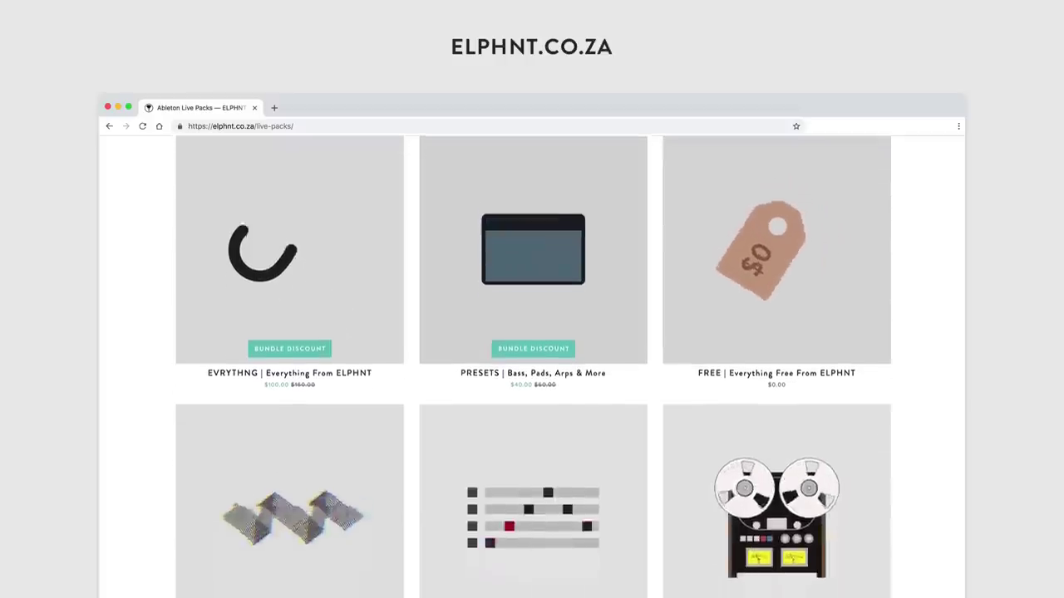
Step: Scroll the ELPHNT Live Packs grid down to SPRNG, EARTH and DRUMR
{"action": "scroll", "coordinate": [531, 366], "scroll_direction": "down", "scroll_amount": 4}
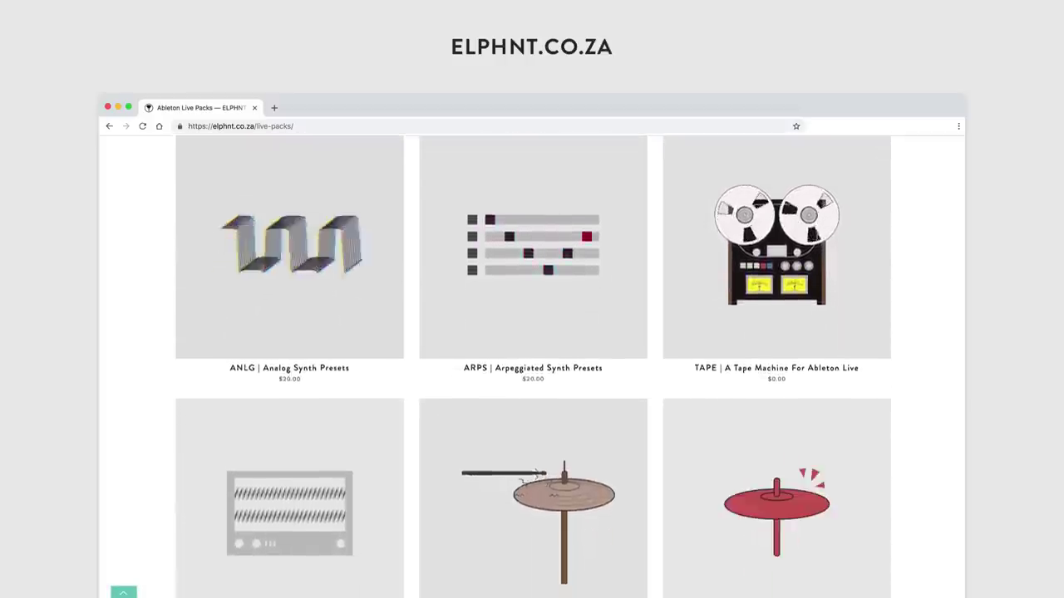
{"action": "scroll", "coordinate": [532, 366], "scroll_direction": "down", "scroll_amount": 5}
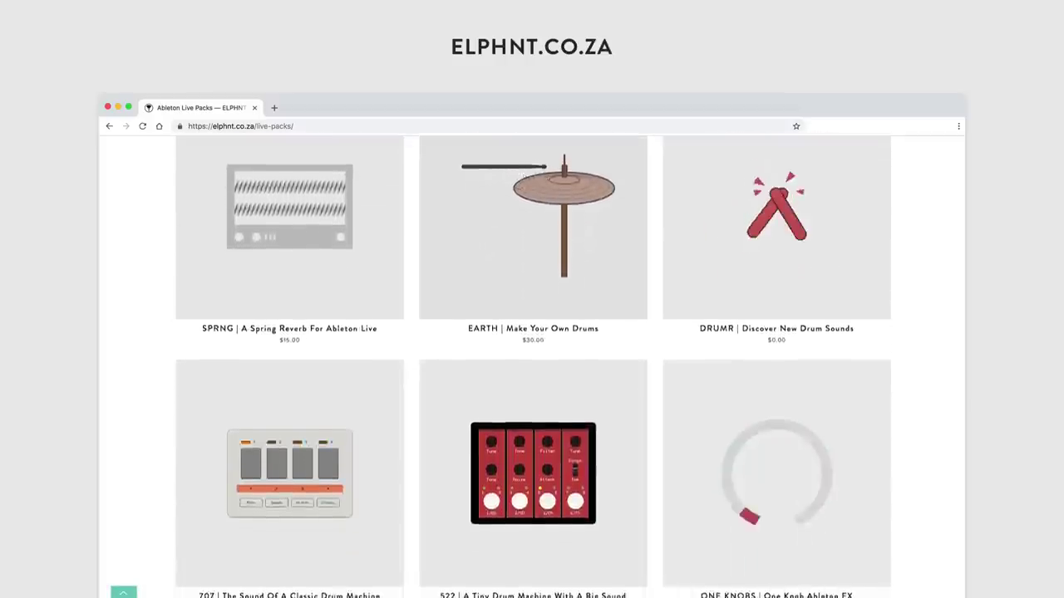
{"action": "scroll", "coordinate": [532, 366], "scroll_direction": "down", "scroll_amount": 5}
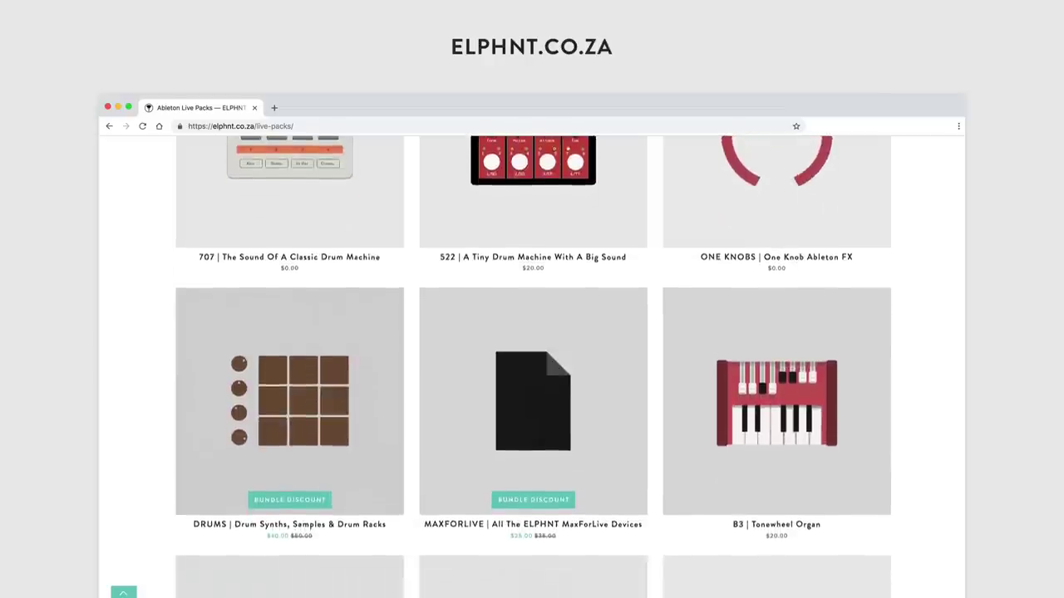